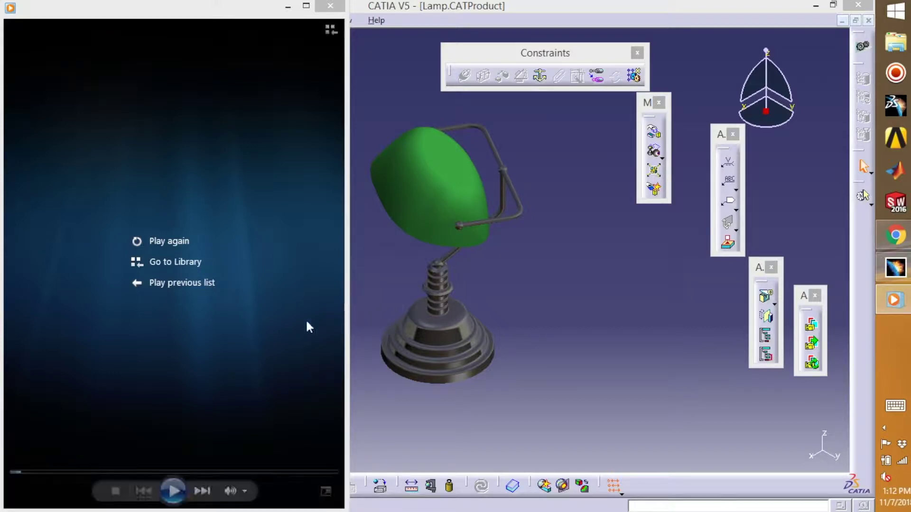
# Replay the finished lamp video, then bring the Lamp assembly window in CATIA to the front
pyautogui.click(171, 241)
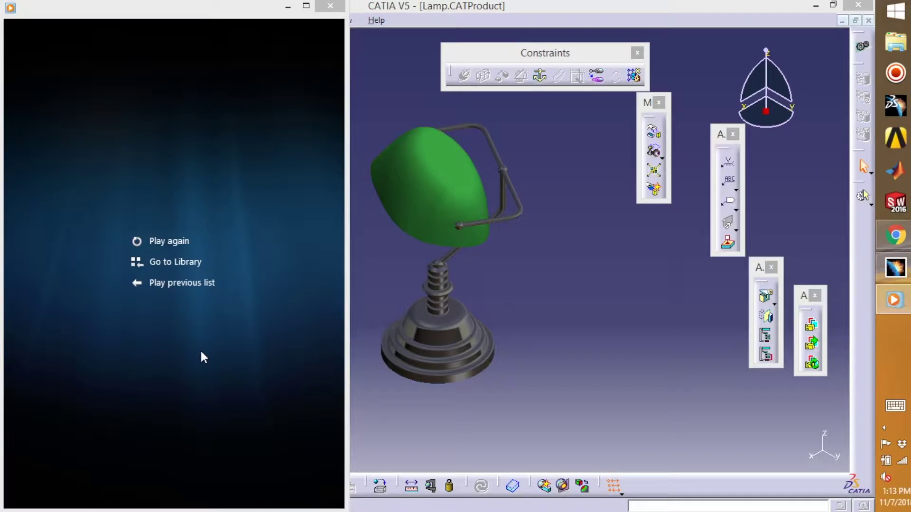
pyautogui.click(597, 287)
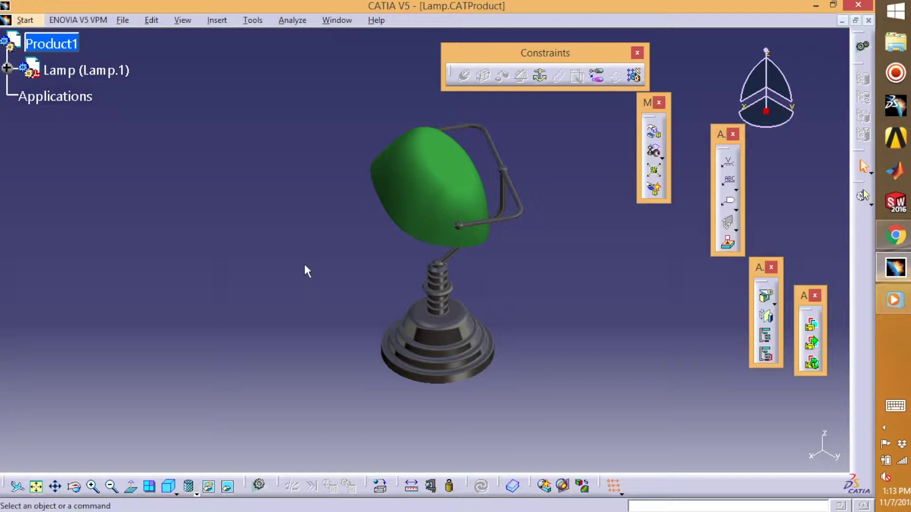
# Switch to Photo Studio from the Start > Infrastructure menu
pyautogui.click(16, 21)
pyautogui.moveTo(43, 59)
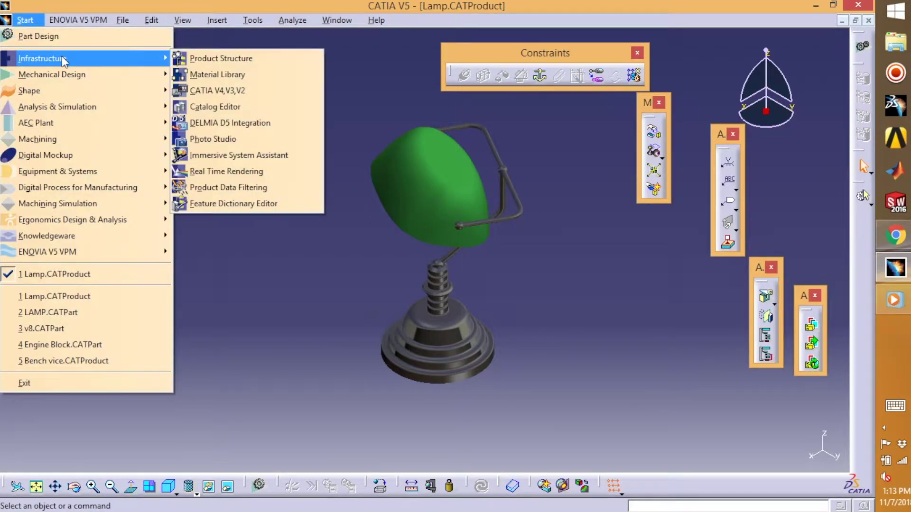
pyautogui.click(213, 139)
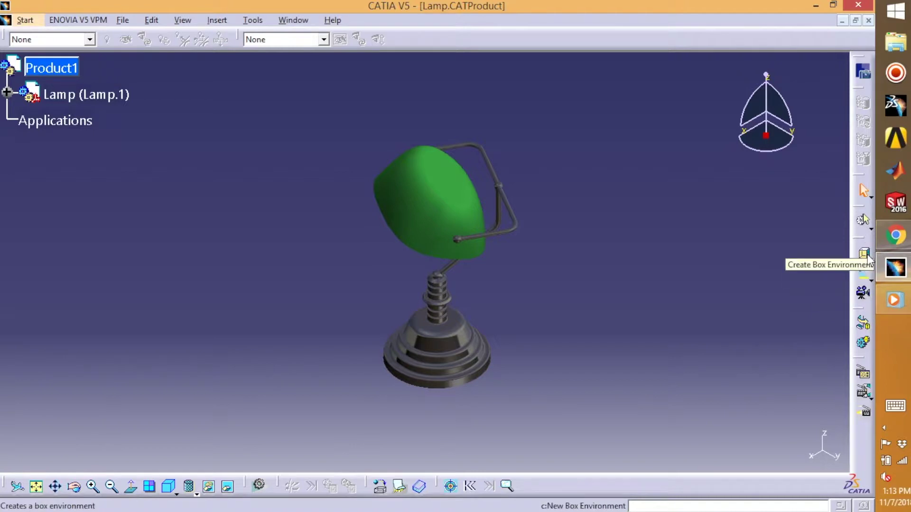
# Create a turntable centred on the lamp base
pyautogui.click(866, 324)
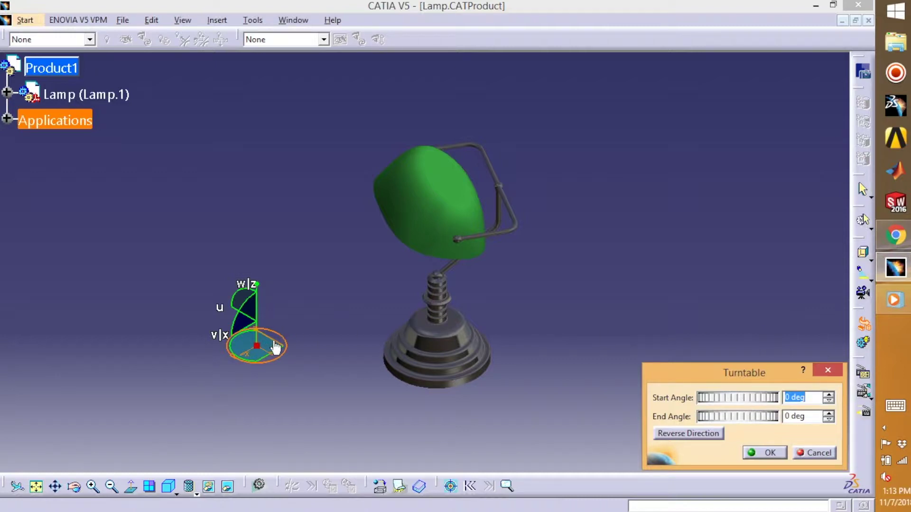
pyautogui.click(257, 355)
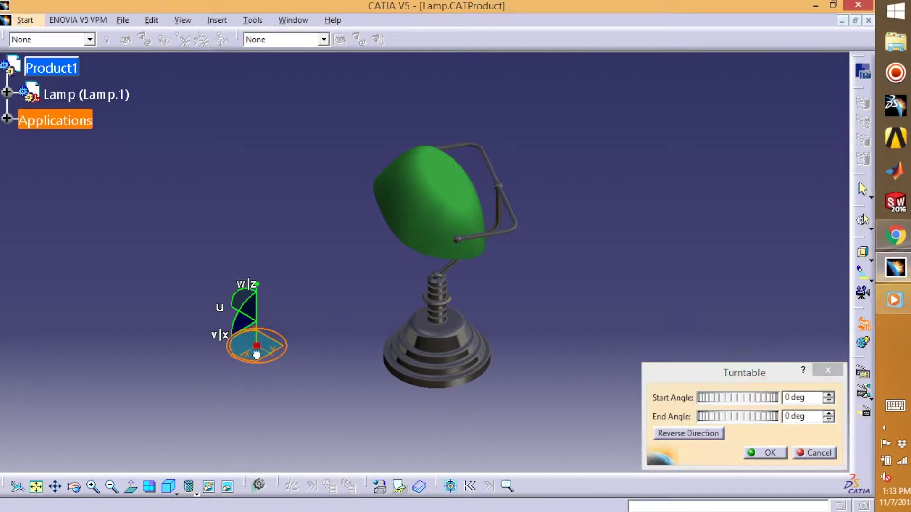
pyautogui.moveTo(257, 355); pyautogui.dragTo(437, 337)
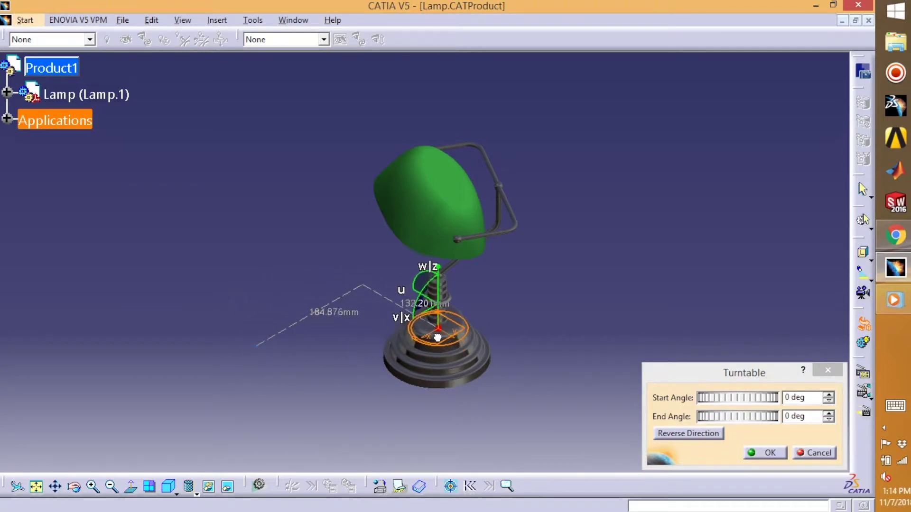
pyautogui.moveTo(437, 337); pyautogui.dragTo(437, 337)
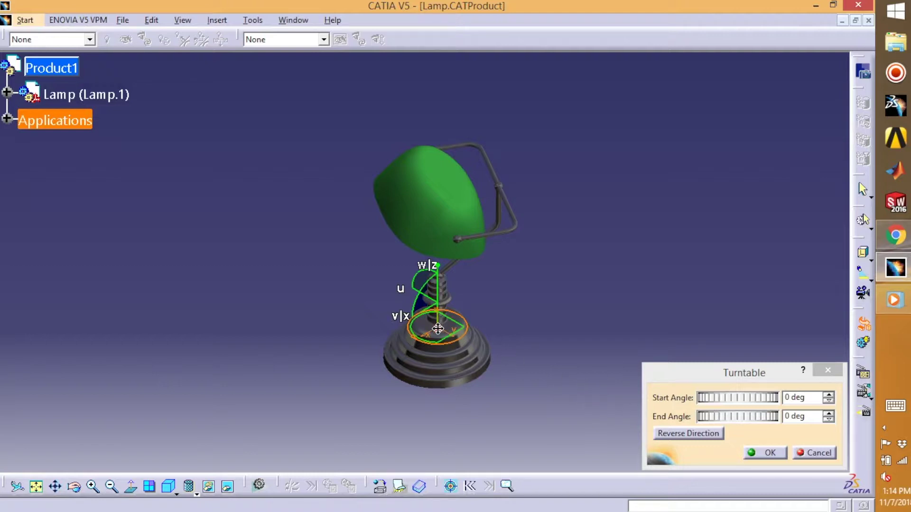
pyautogui.click(764, 453)
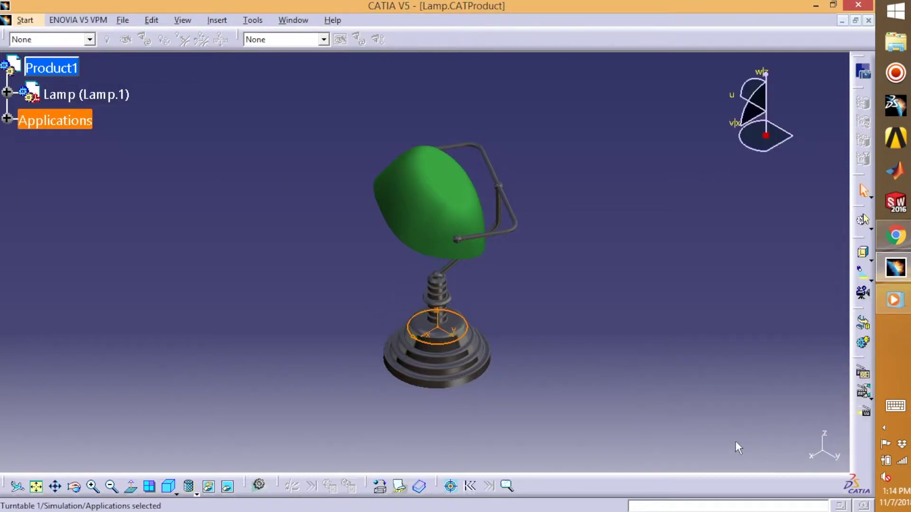
# Expand Applications > Simulation > Turntable 1 in the tree to show Axis 1
pyautogui.click(7, 119)
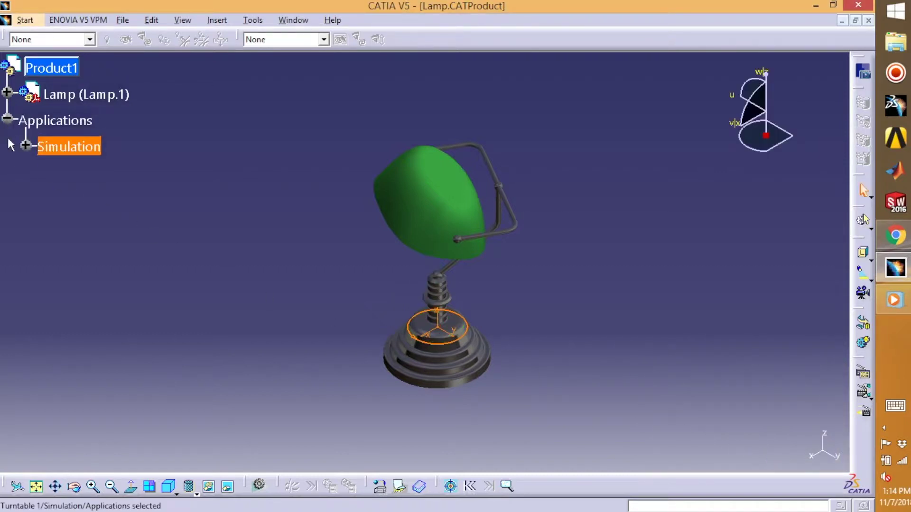
pyautogui.click(25, 146)
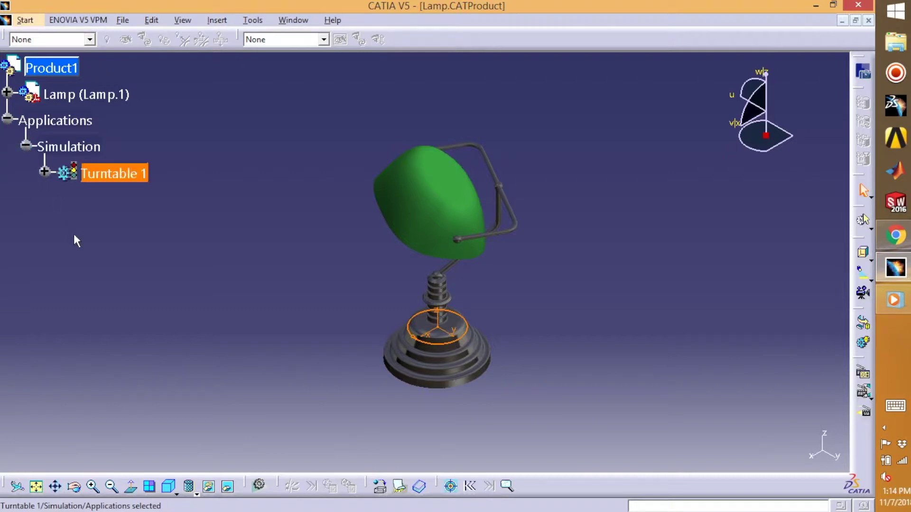
pyautogui.click(44, 172)
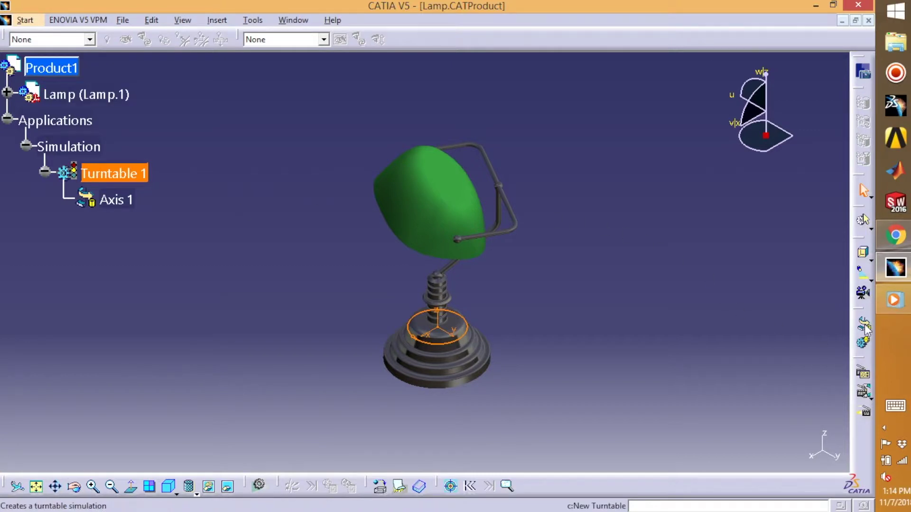
pyautogui.click(864, 377)
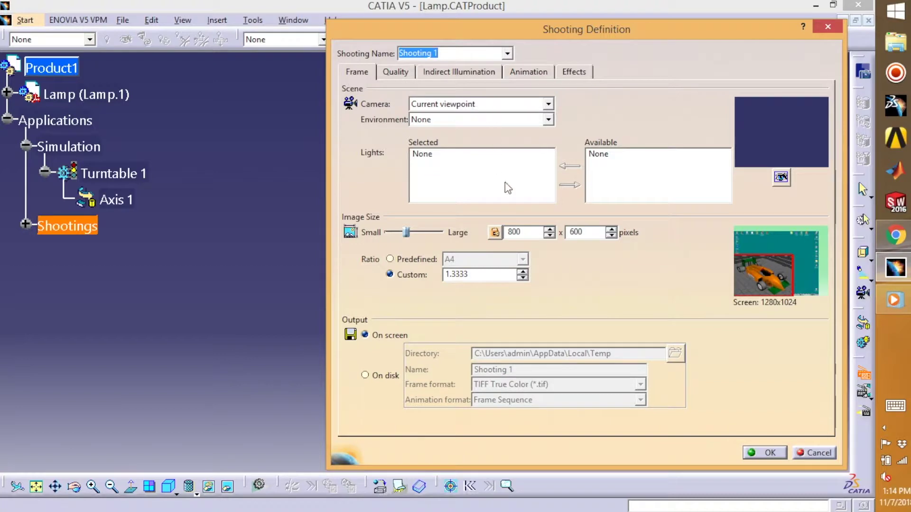
# Review the shooting's quality, illumination, effects and frame tabs, then open the Animation simulation list
pyautogui.click(395, 72)
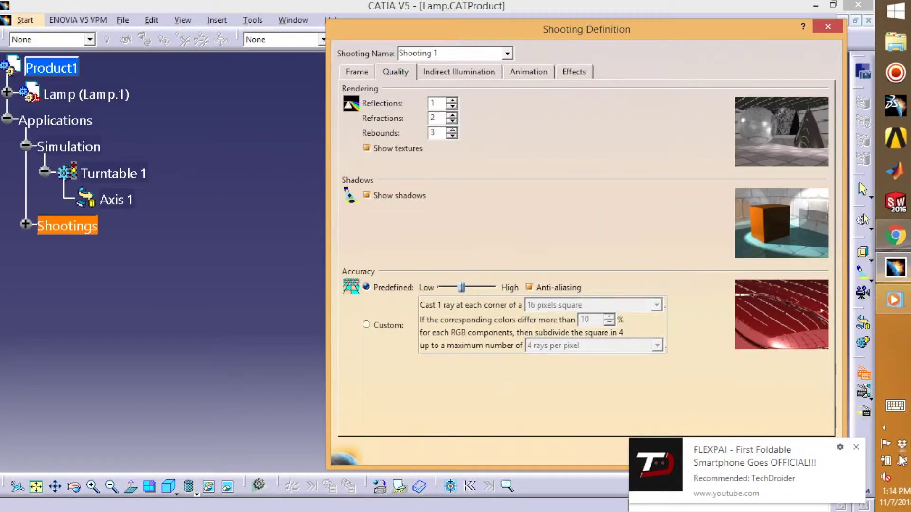
pyautogui.click(857, 449)
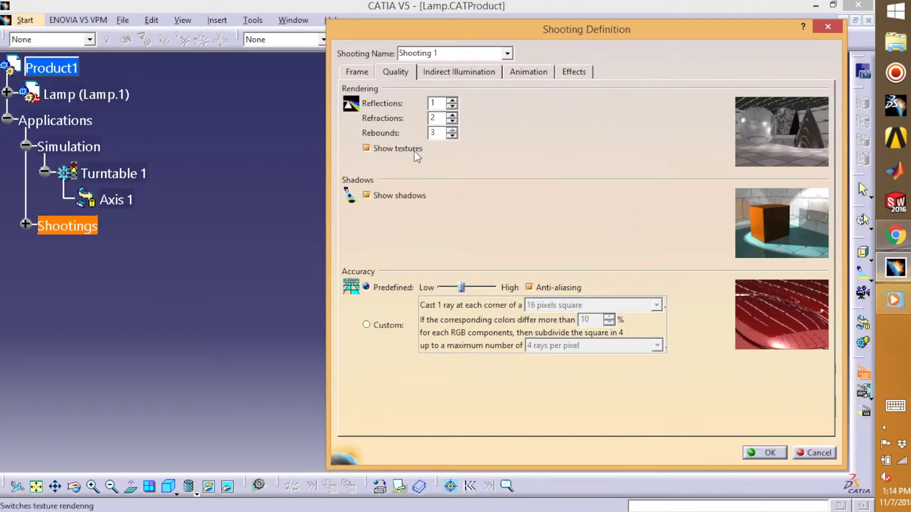
pyautogui.click(466, 74)
pyautogui.click(524, 74)
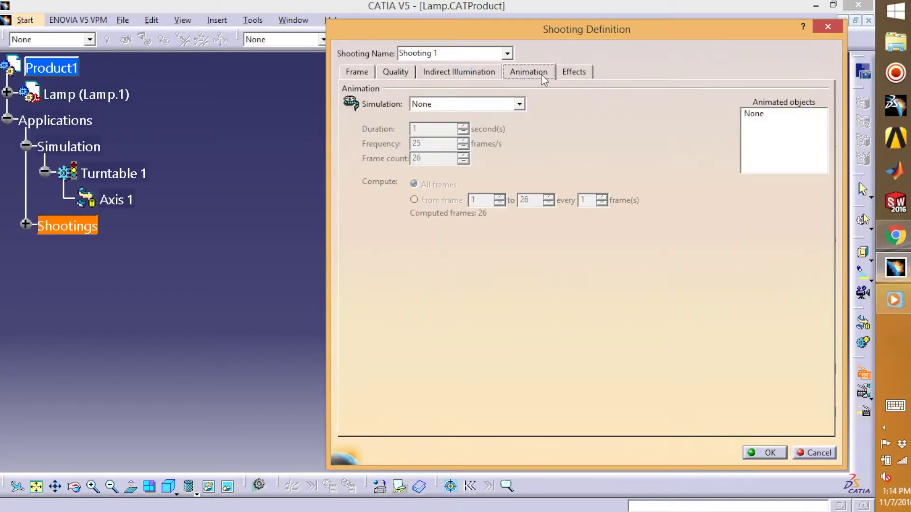
pyautogui.click(572, 73)
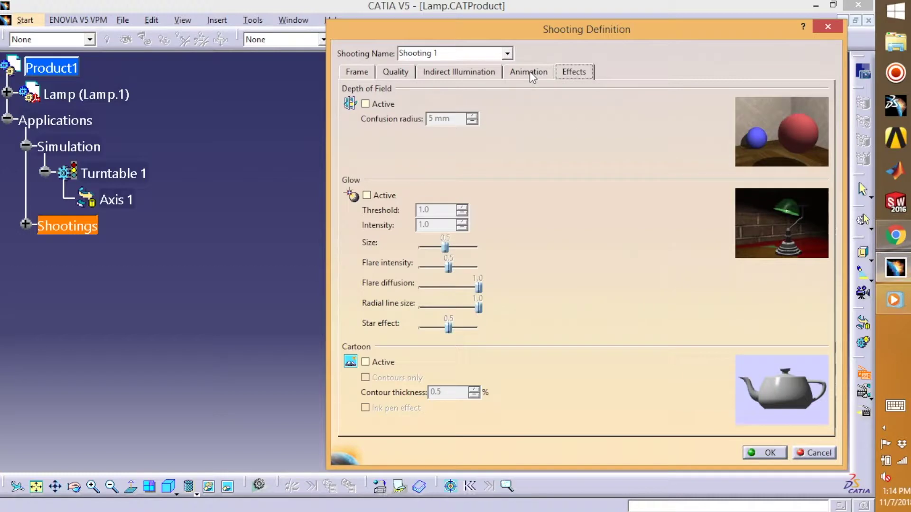
pyautogui.click(381, 73)
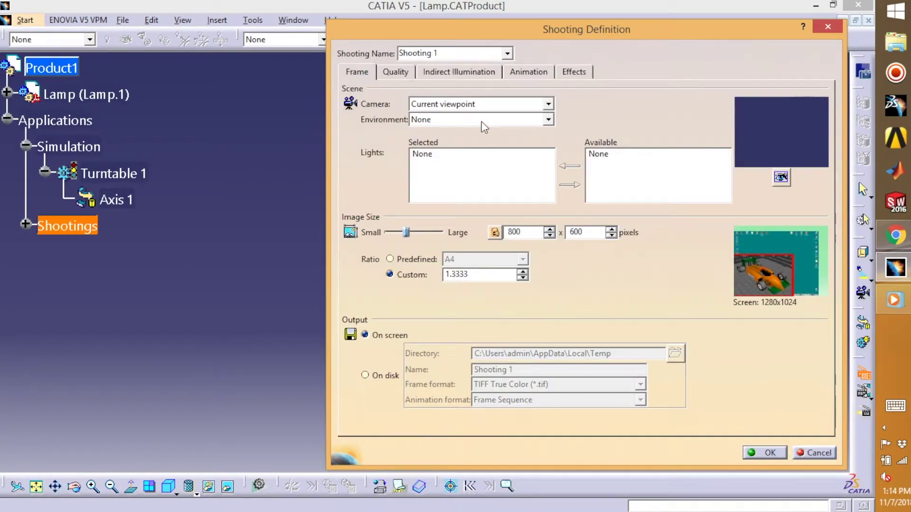
pyautogui.click(458, 73)
pyautogui.click(534, 76)
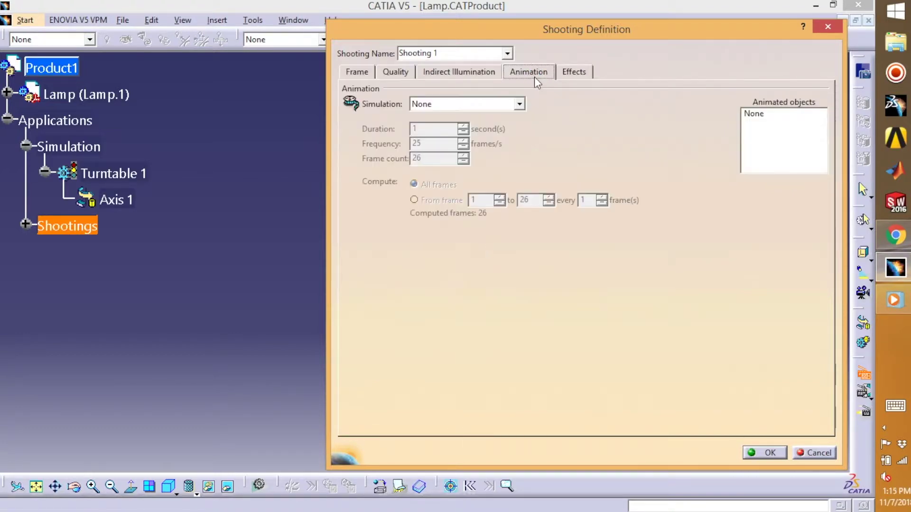
pyautogui.click(519, 103)
# Set the simulation to Turntable 1, frequency to 30 frames/s, and frame count to 151
pyautogui.click(503, 124)
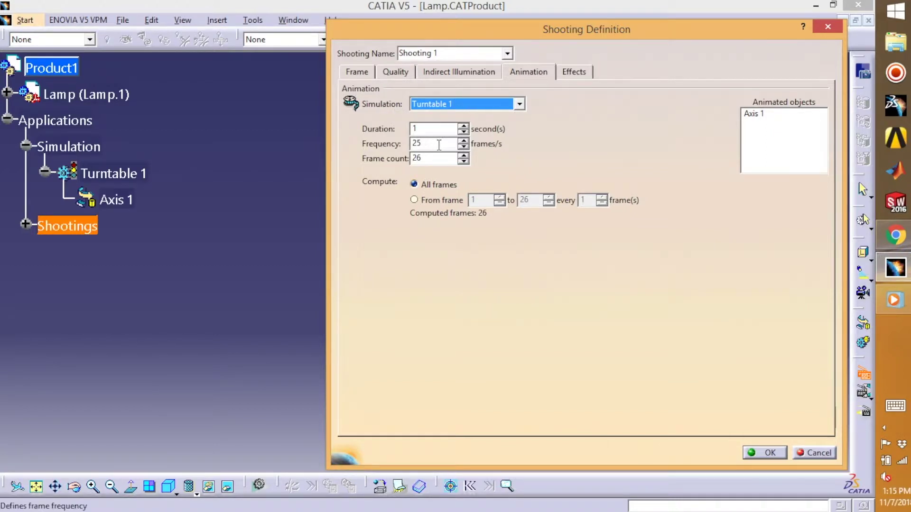
pyautogui.doubleClick(426, 143)
pyautogui.press('BackSpace')
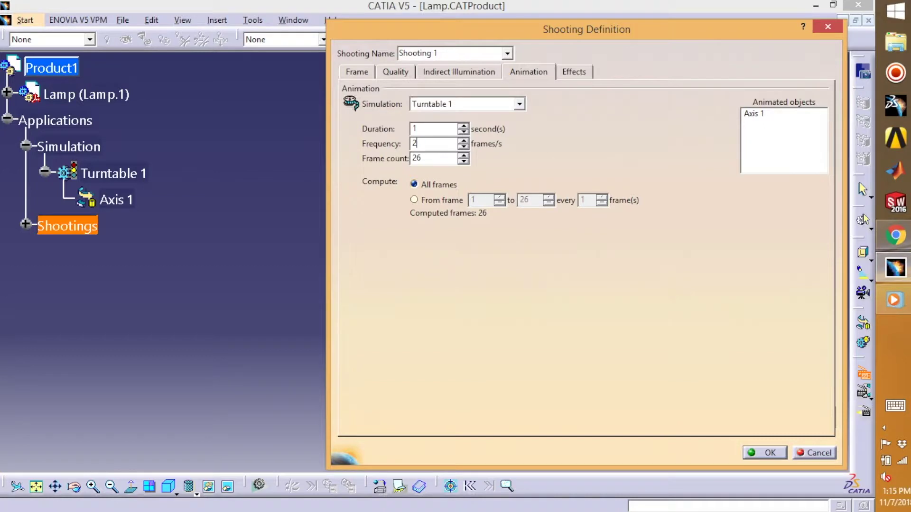
pyautogui.write('30')
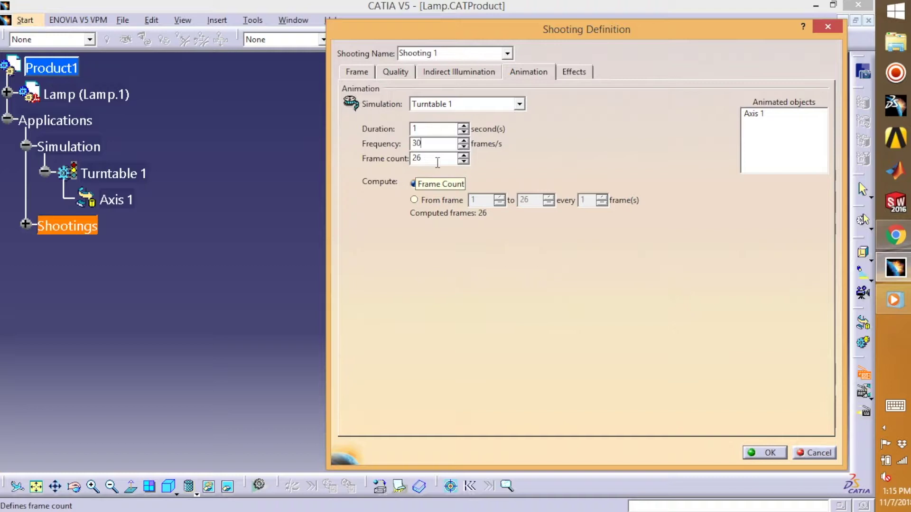
pyautogui.press('Tab')
pyautogui.doubleClick(417, 159)
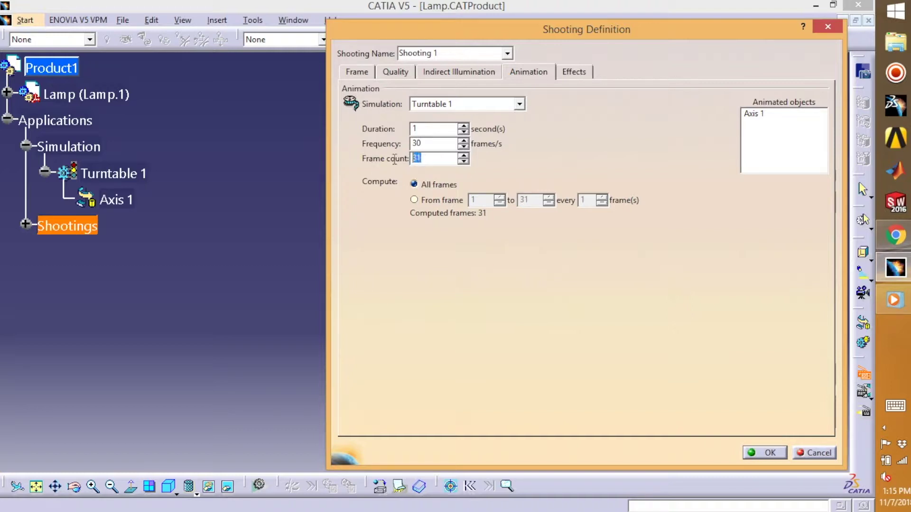
pyautogui.click(464, 158)
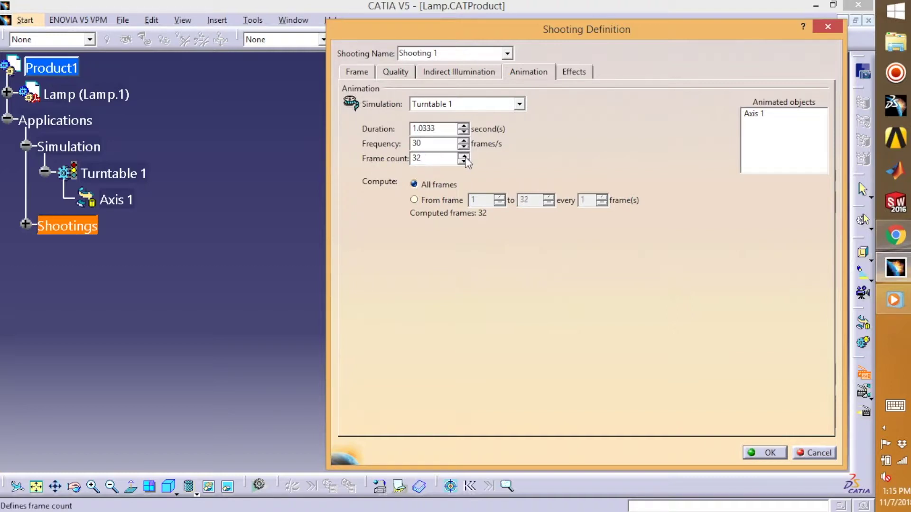
pyautogui.click(464, 158)
pyautogui.click(464, 158)
pyautogui.click(464, 158)
pyautogui.click(464, 156)
pyautogui.write('5')
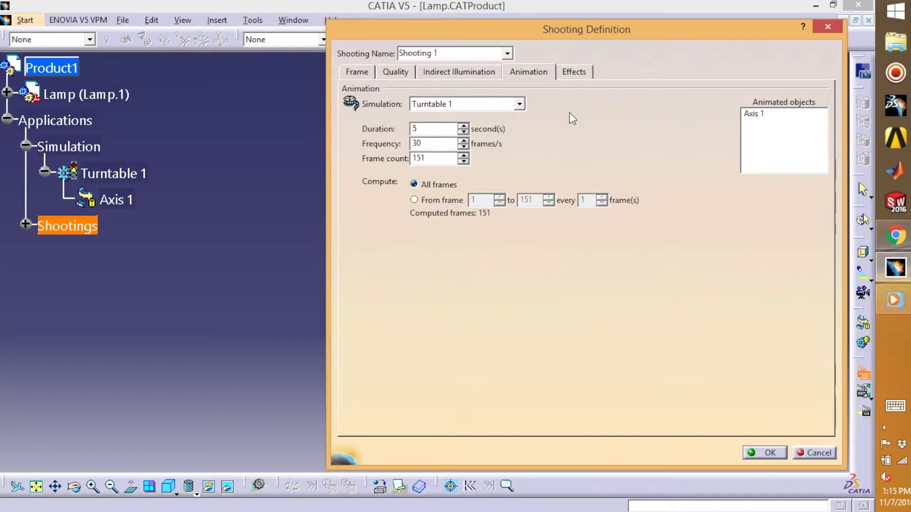
pyautogui.click(583, 72)
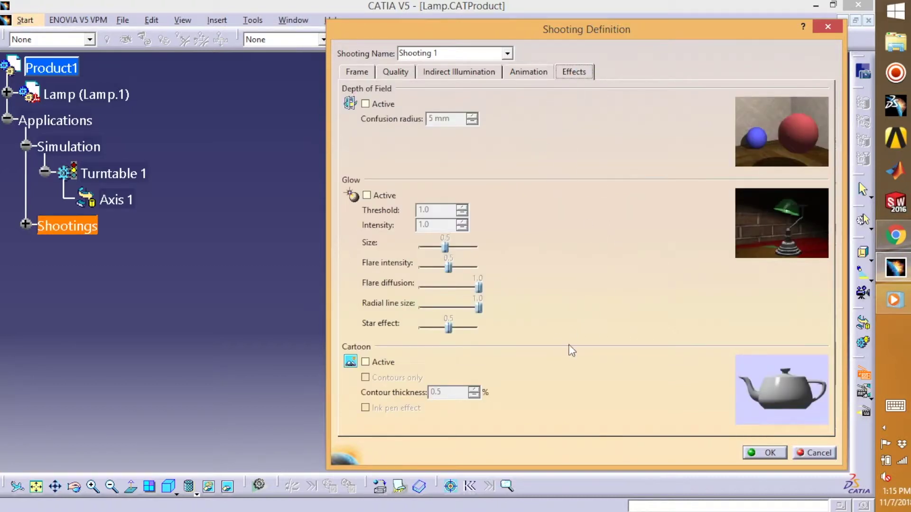
pyautogui.click(520, 72)
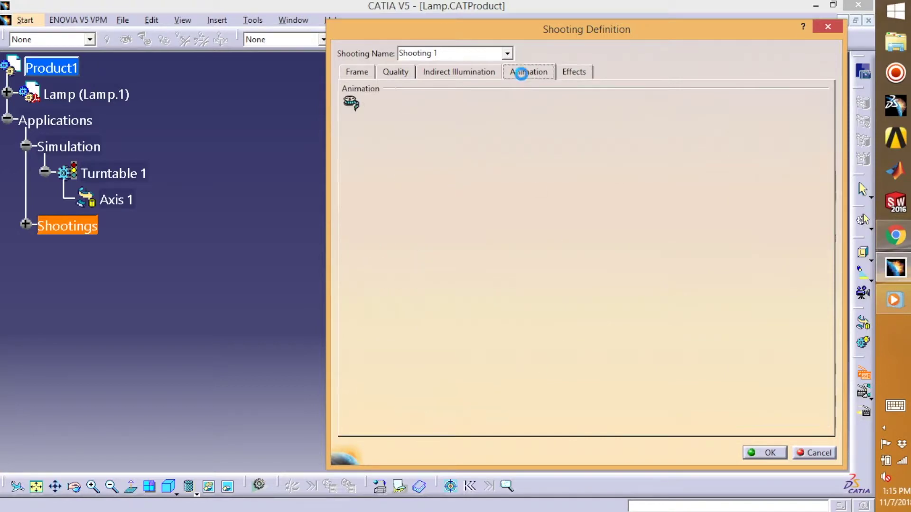
pyautogui.click(473, 75)
pyautogui.click(403, 75)
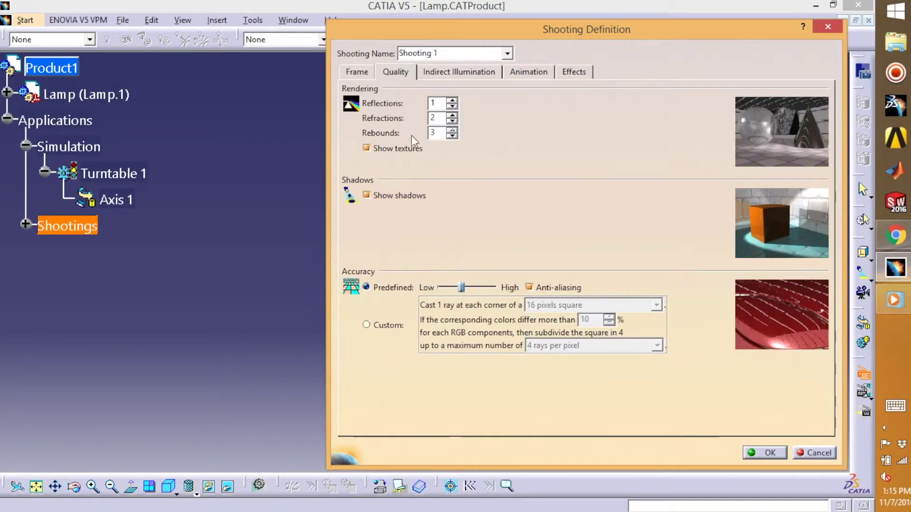
pyautogui.click(362, 74)
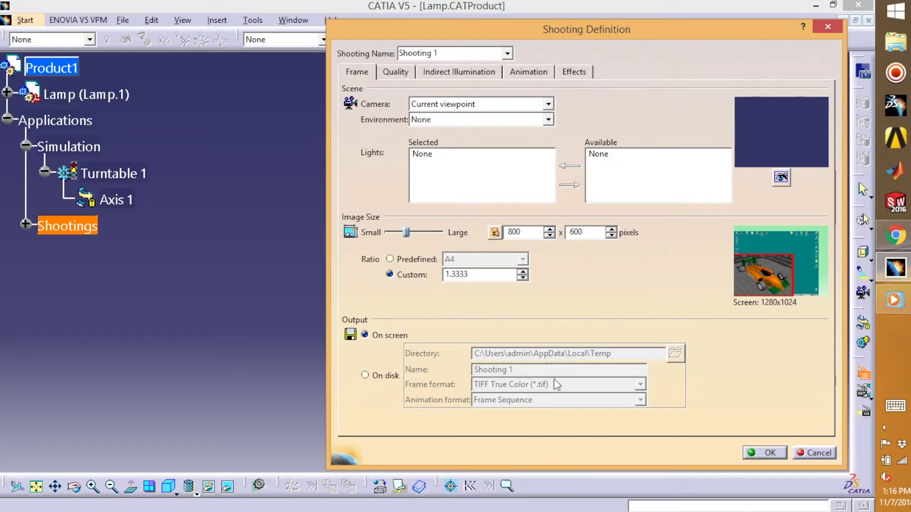
pyautogui.click(366, 376)
# Save Shooting 1 on disk to the Desktop as MPEG-1 Video, keeping TIFF True Color frames
pyautogui.click(673, 353)
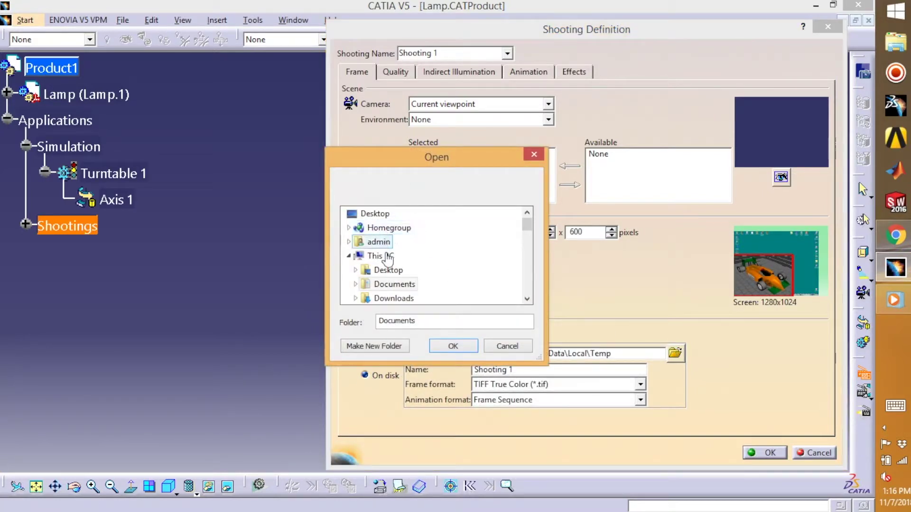
pyautogui.doubleClick(388, 270)
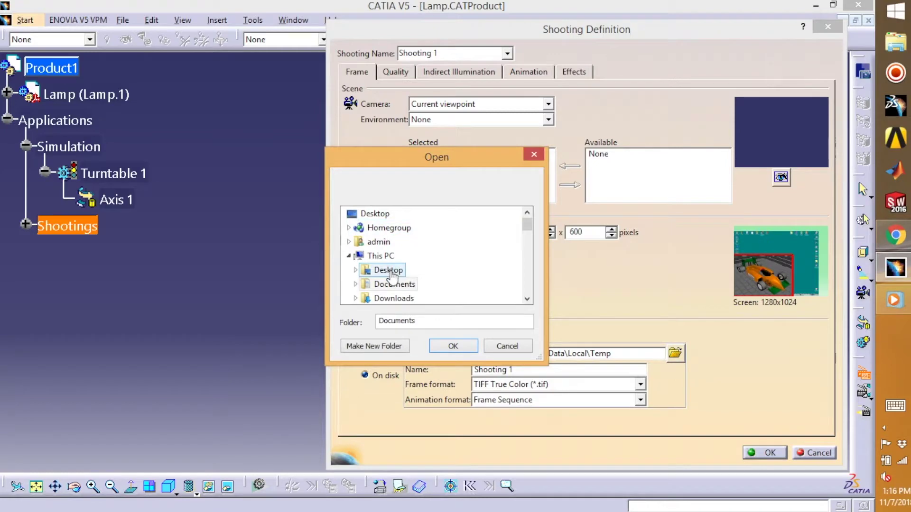
pyautogui.click(452, 347)
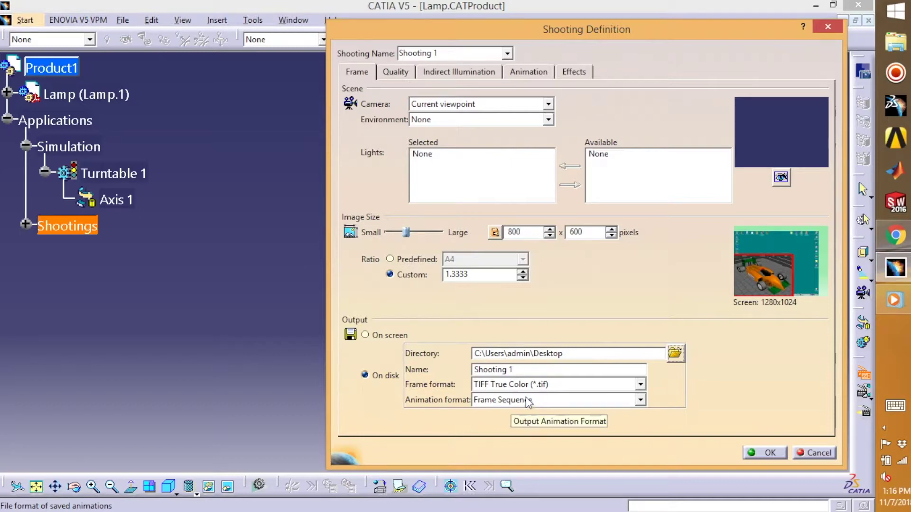
pyautogui.click(640, 384)
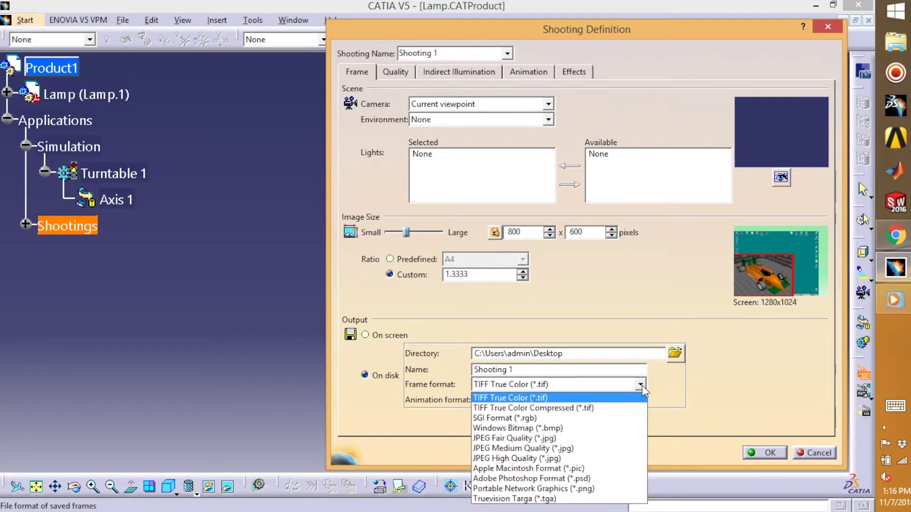
pyautogui.click(724, 384)
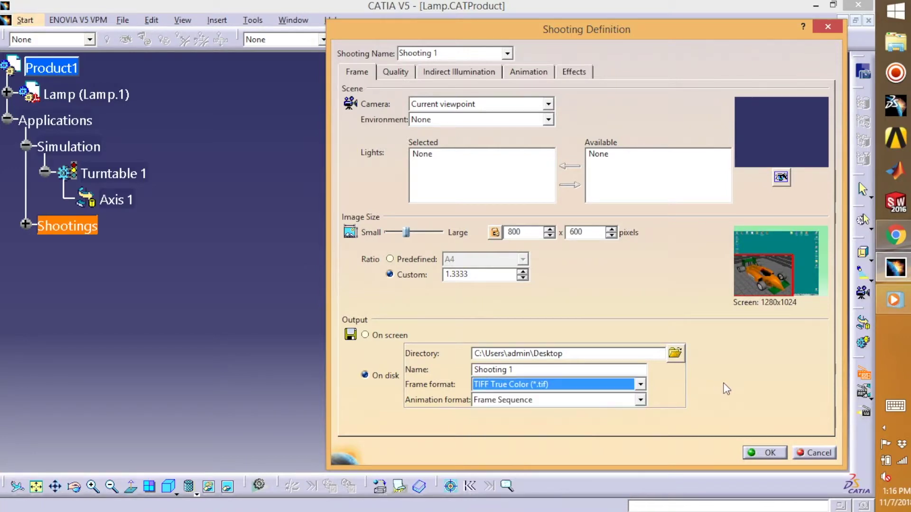
pyautogui.click(641, 400)
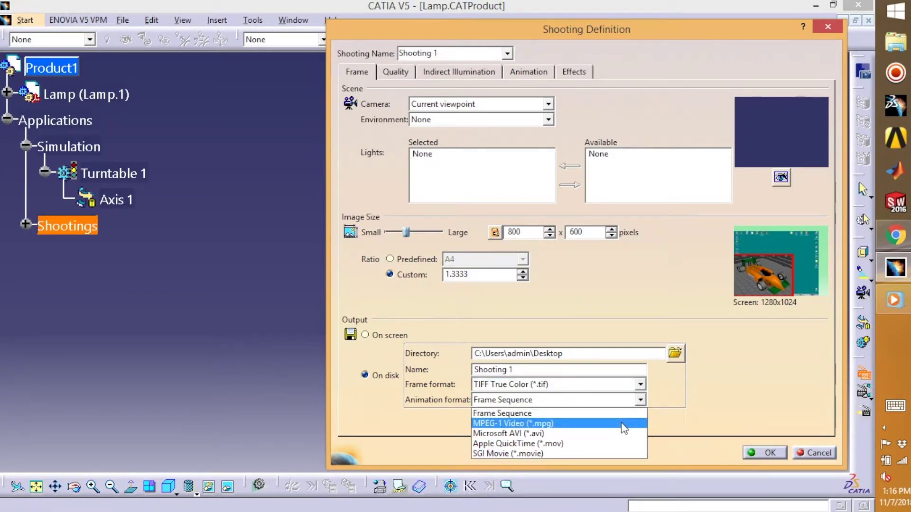
pyautogui.click(621, 422)
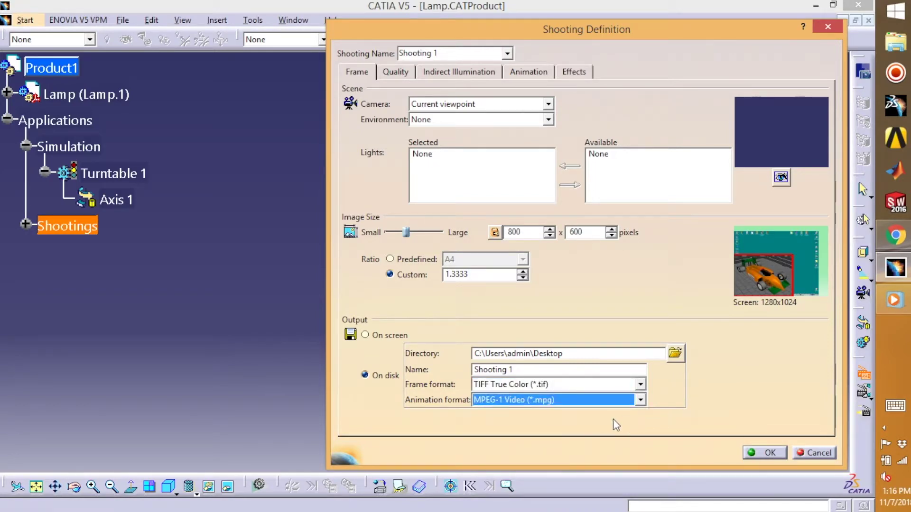
pyautogui.click(641, 399)
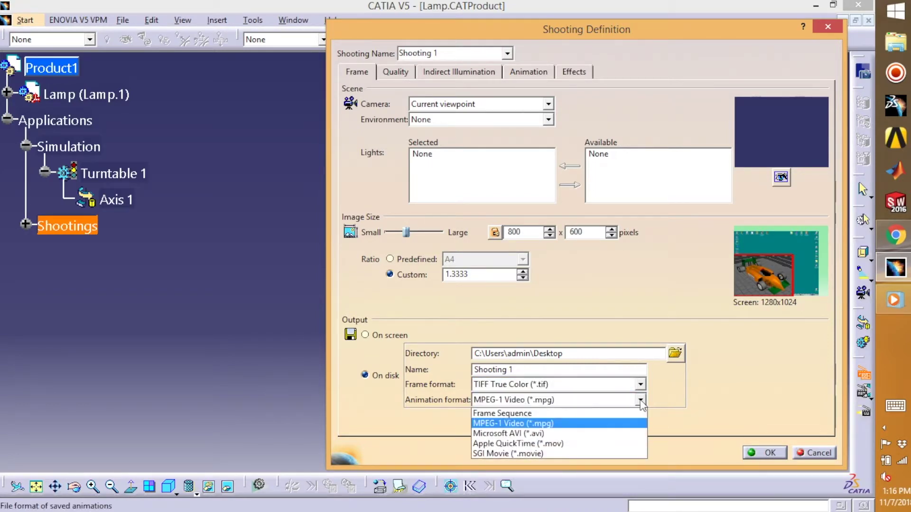
pyautogui.click(595, 426)
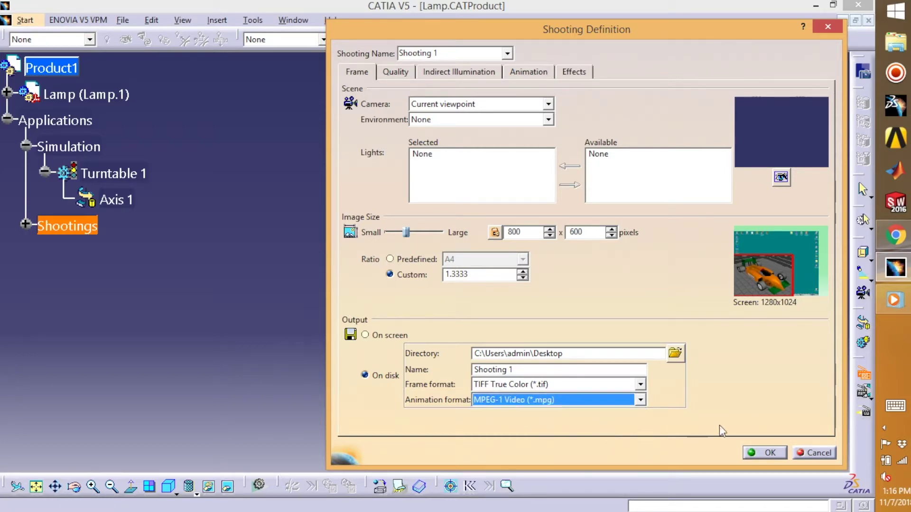
pyautogui.click(772, 454)
# Expand Shootings and open the Render panel with Shooting 1 as the current shooting
pyautogui.click(607, 306)
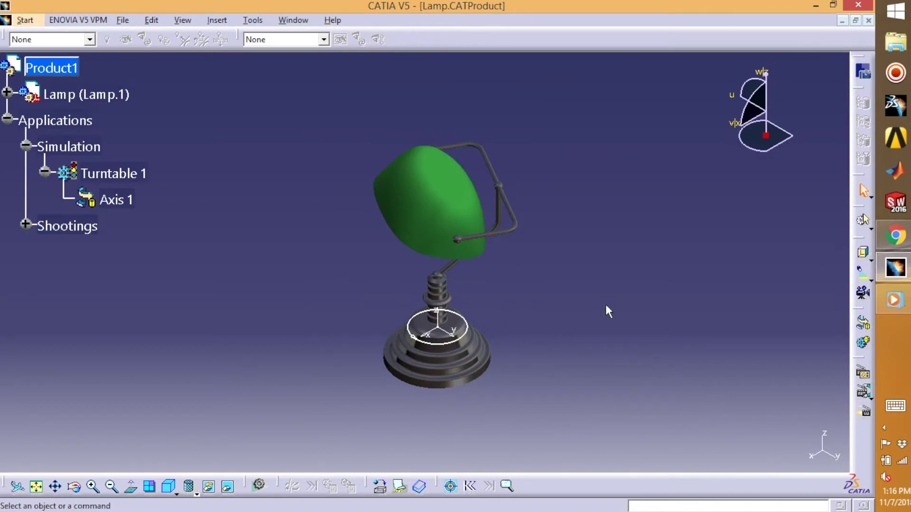
pyautogui.click(26, 224)
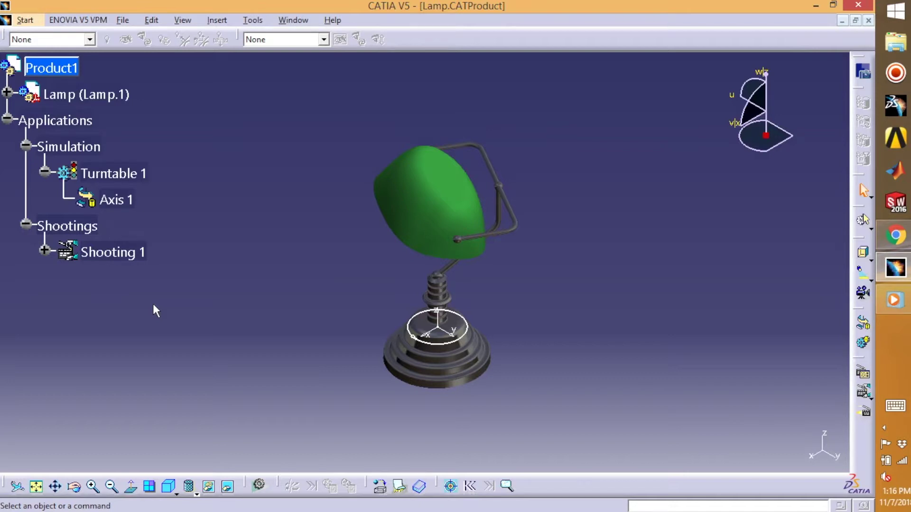
pyautogui.click(865, 395)
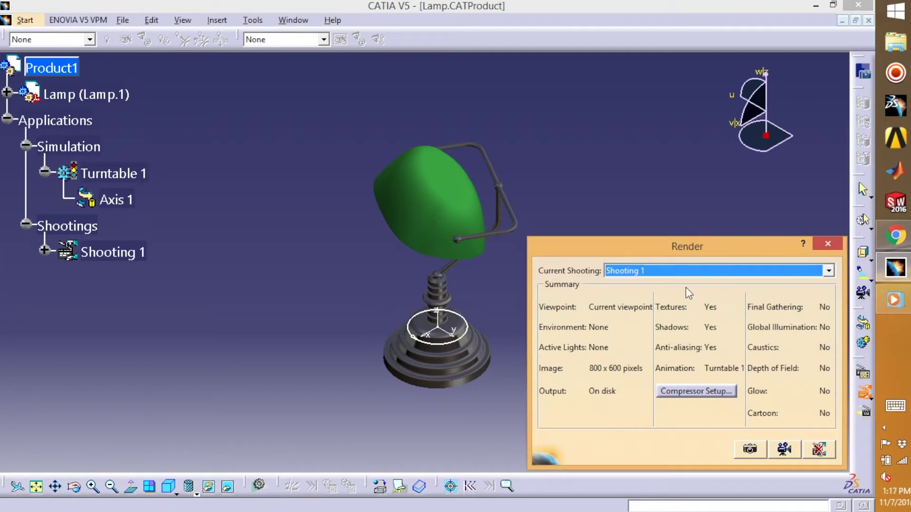
pyautogui.moveTo(682, 250); pyautogui.dragTo(677, 230)
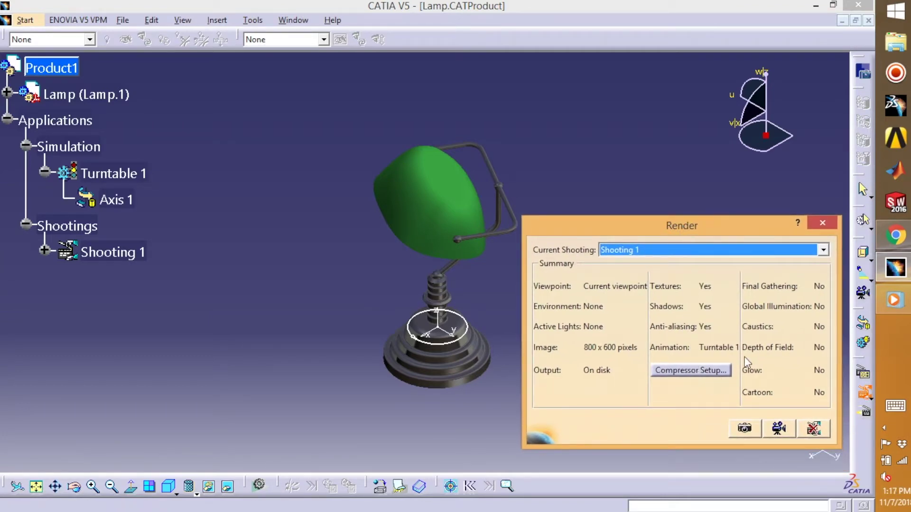
pyautogui.click(822, 251)
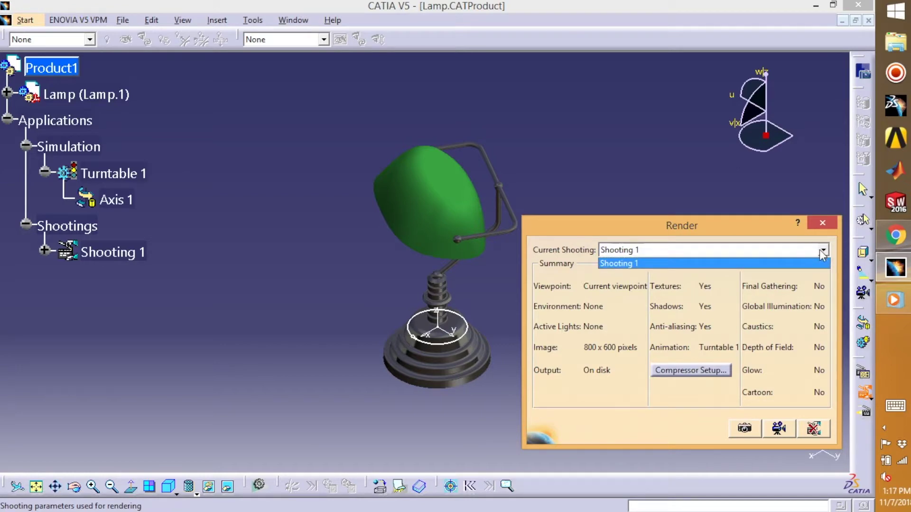
pyautogui.click(823, 254)
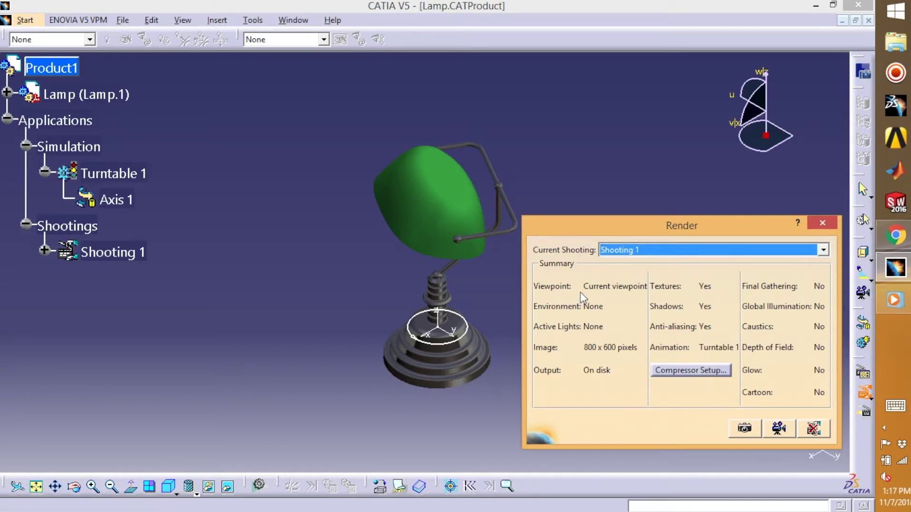
pyautogui.click(697, 371)
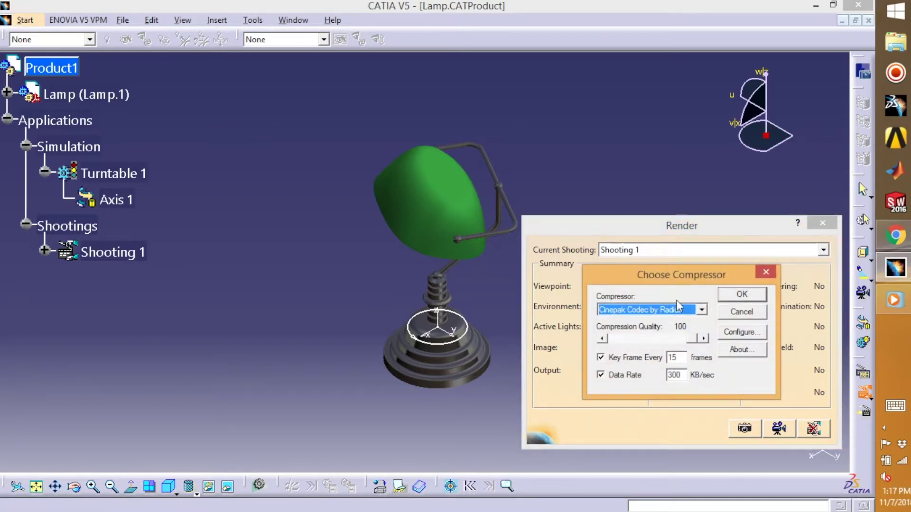
# Choose Cinepak Codec by Radius as the compressor and confirm it
pyautogui.click(701, 309)
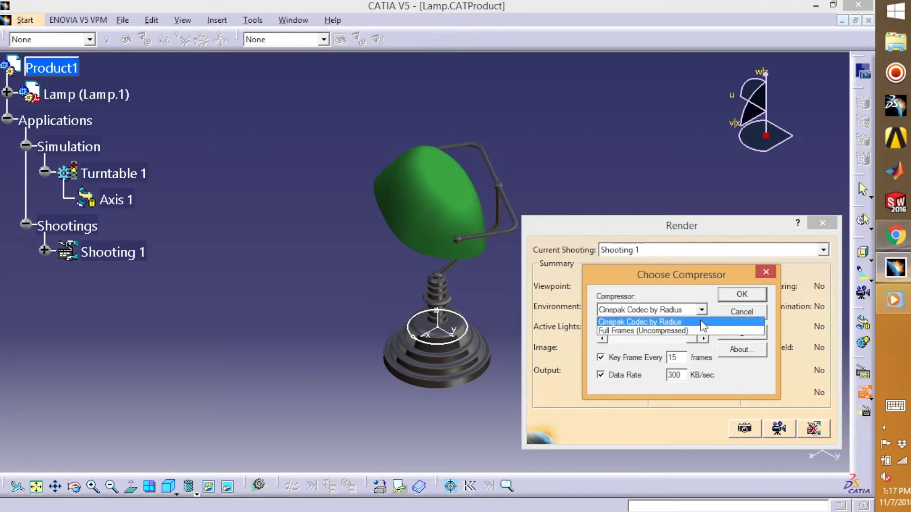
pyautogui.click(673, 321)
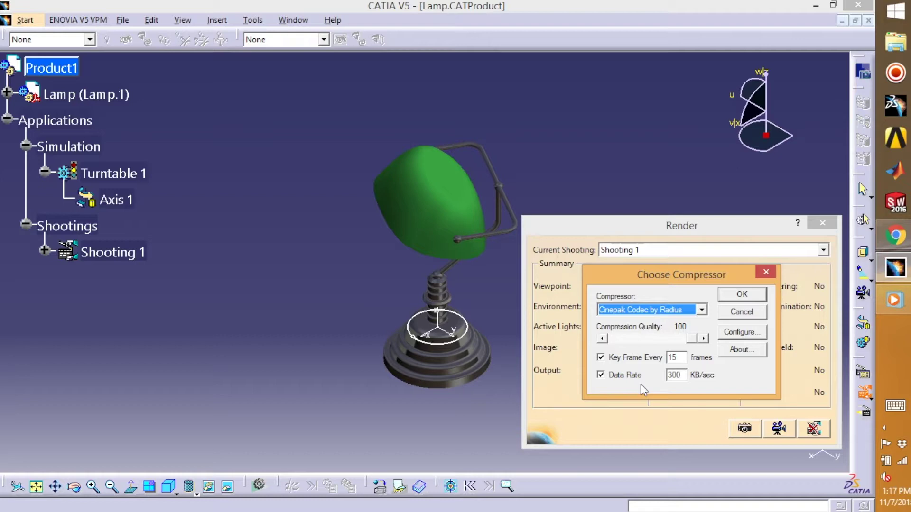
pyautogui.click(750, 298)
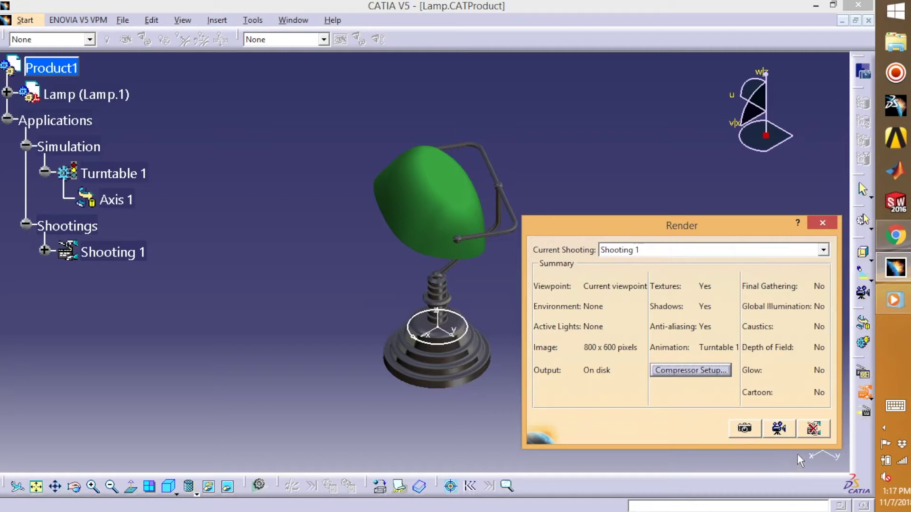
# Render all 151 turntable frames of Shooting 1, then minimise CATIA
pyautogui.click(778, 429)
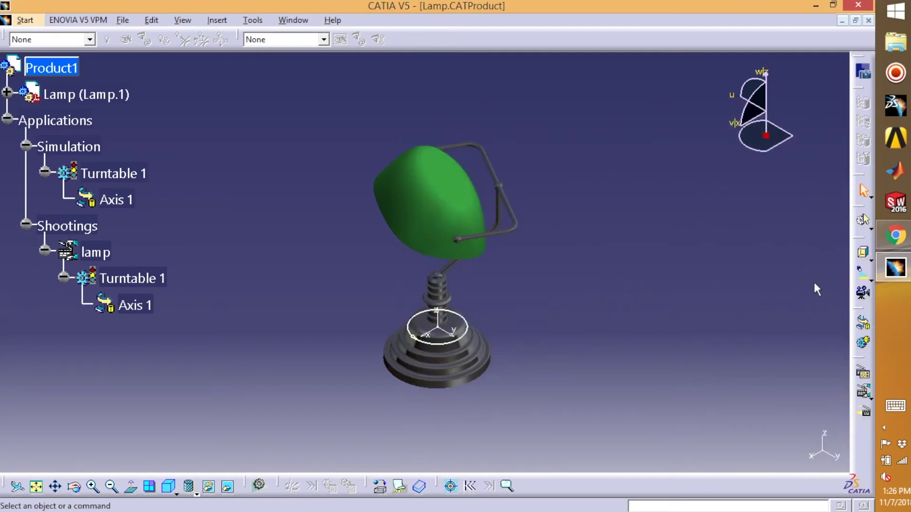
pyautogui.click(892, 274)
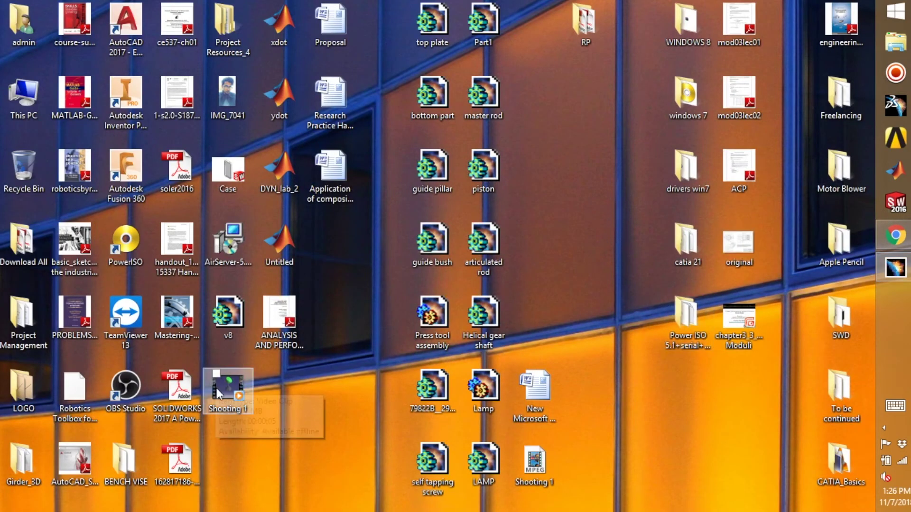
pyautogui.click(232, 389)
pyautogui.doubleClick(232, 388)
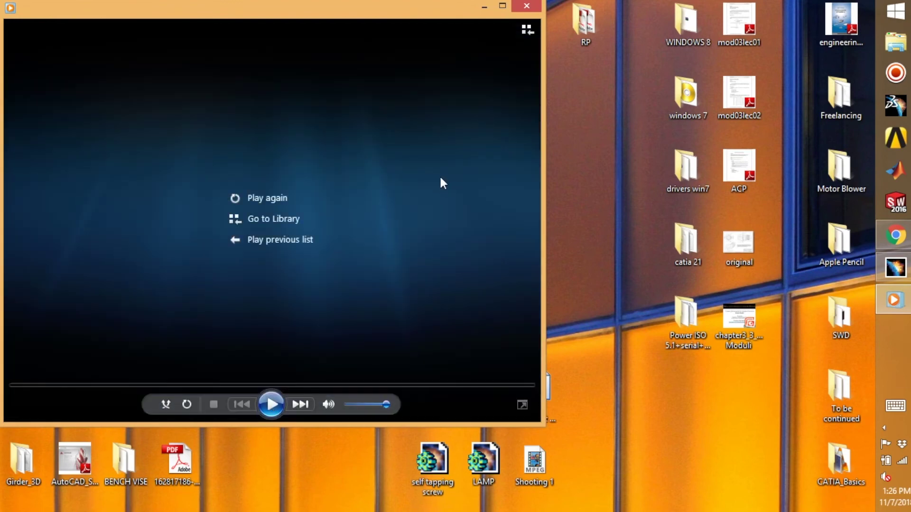
pyautogui.click(258, 198)
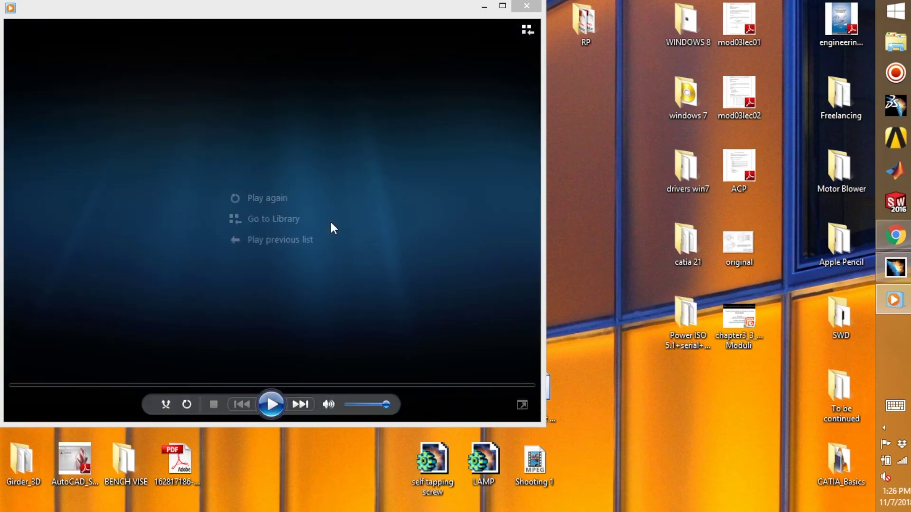
# Close the media player and restore CATIA with the lamp assembly
pyautogui.click(527, 6)
pyautogui.moveTo(895, 268)
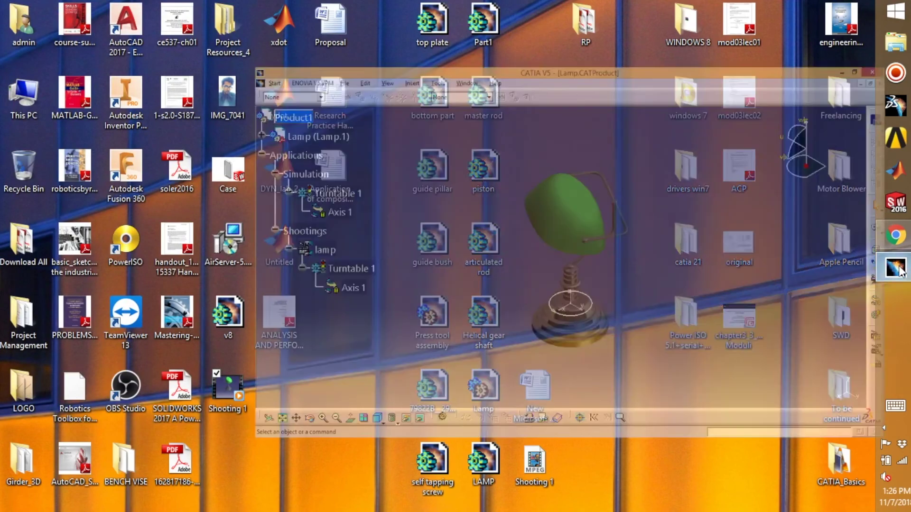
pyautogui.click(895, 268)
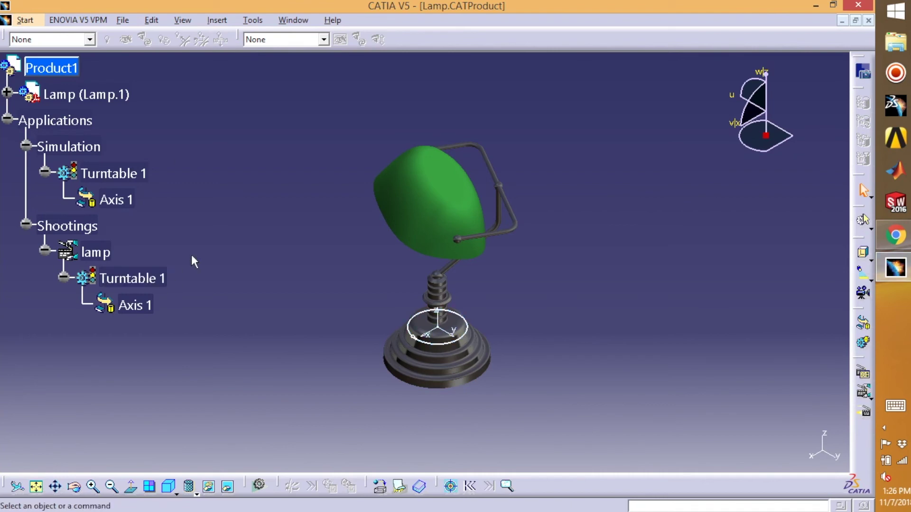